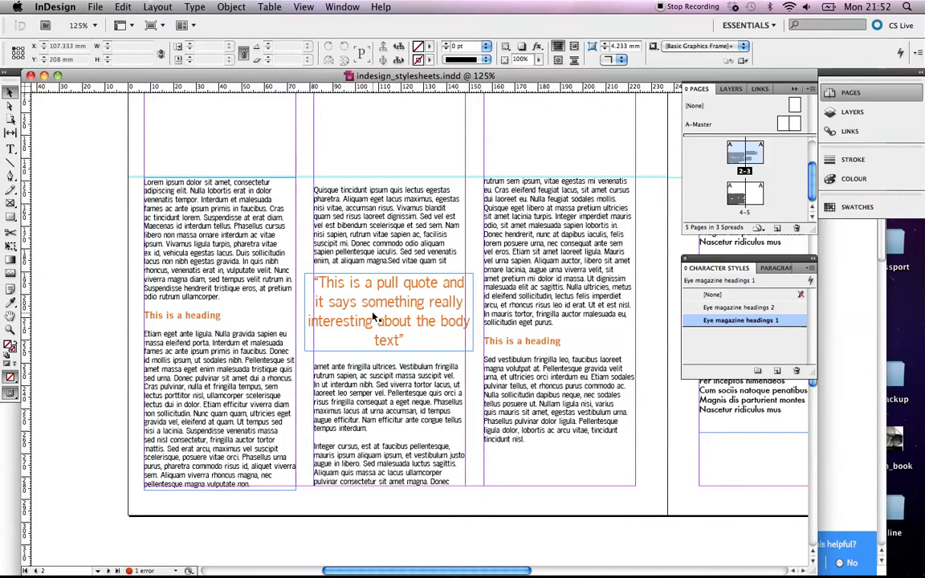
# Step: Draw a text frame about 76 mm wide and 34 mm high above the body text columns on page 4
pyautogui.scroll(-2, 368, 317)
pyautogui.scroll(-2, 373, 317)
pyautogui.scroll(-20, 373, 317)
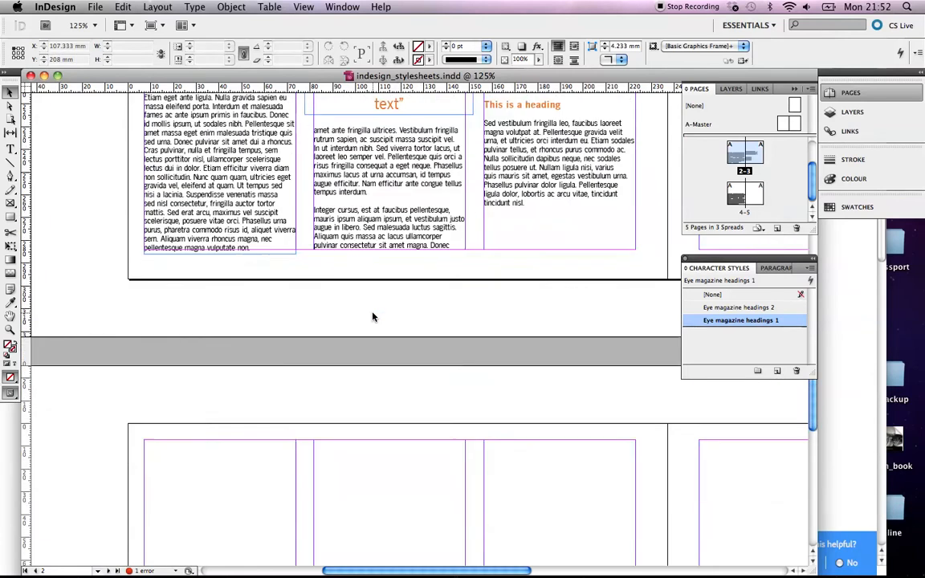
pyautogui.scroll(-3, 372, 317)
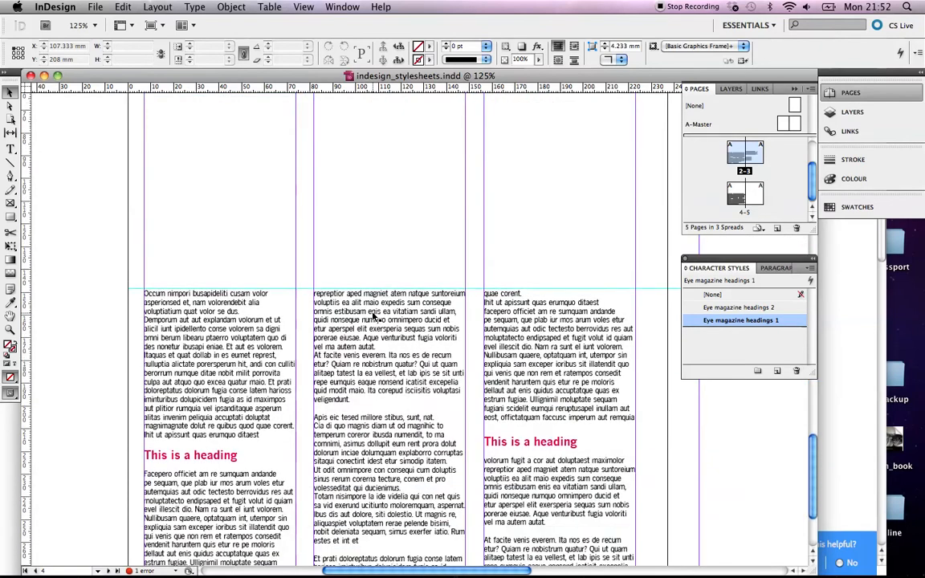
pyautogui.scroll(3, 373, 316)
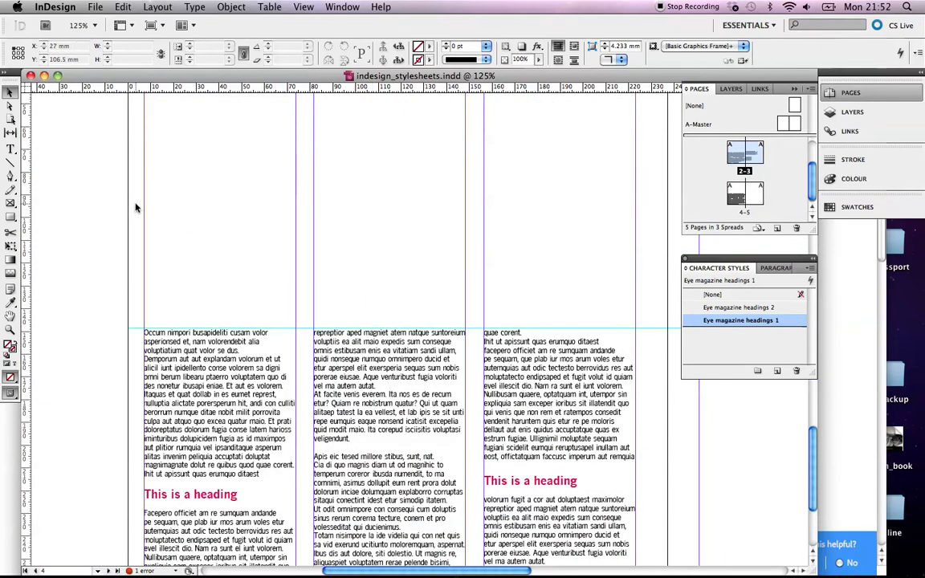
pyautogui.click(11, 150)
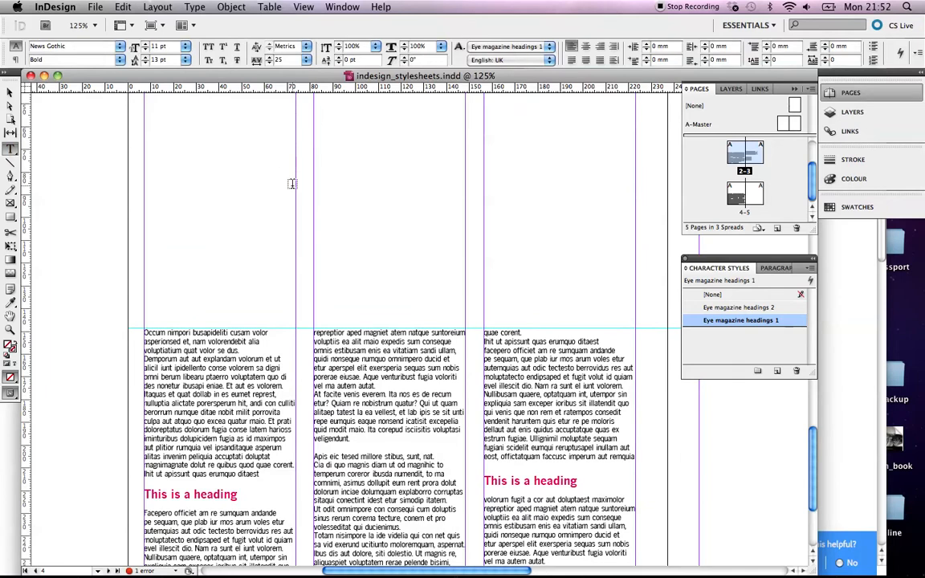
pyautogui.moveTo(301, 173); pyautogui.dragTo(477, 255)
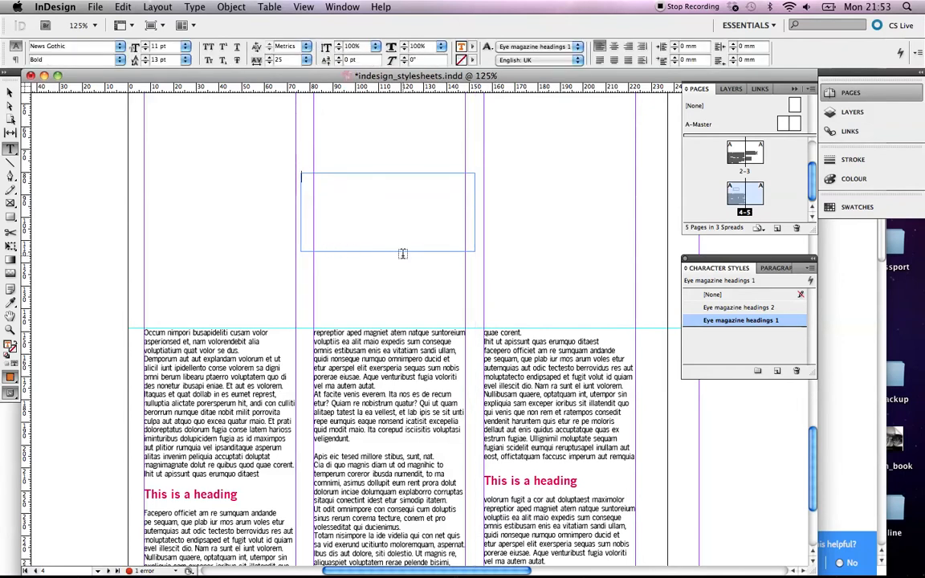
# Step: Enter the quote "This is a very interesting quote from the body text" in quotation marks in the new frame
pyautogui.write('"Thi')
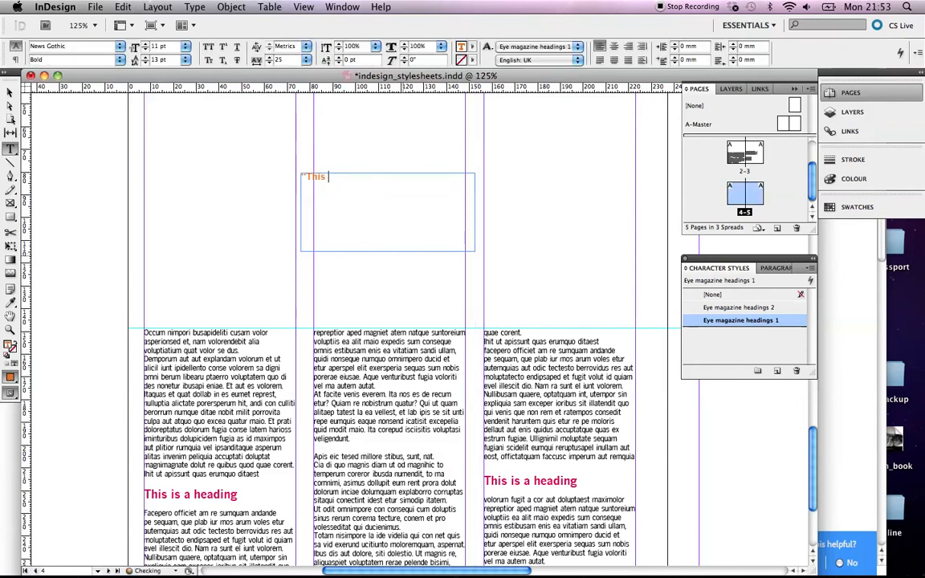
pyautogui.write('s is a very interesting quote irom the body te')
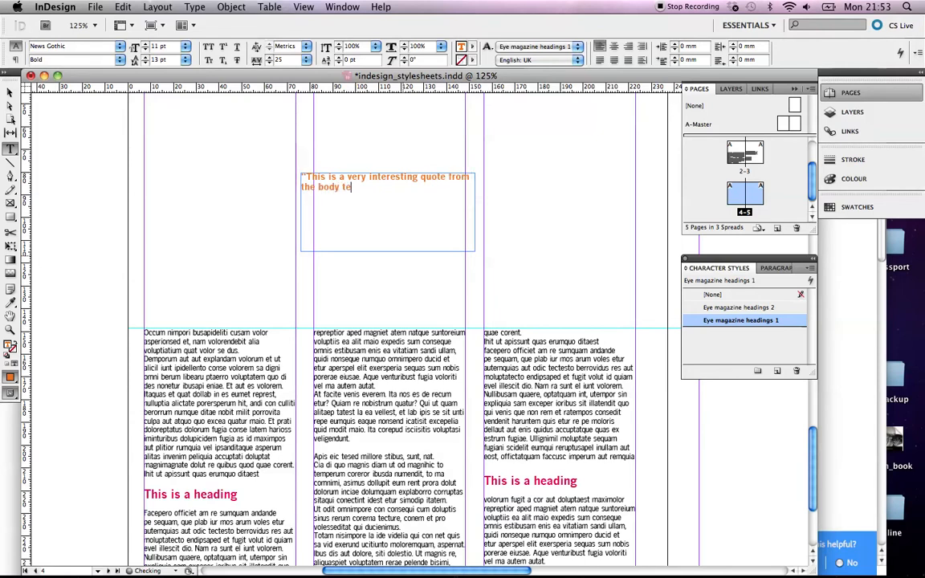
pyautogui.write('xt"')
# Step: Clear the character style from the quote text and apply the paragraph style Eye magazine pull quote
pyautogui.moveTo(367, 190); pyautogui.dragTo(288, 176)
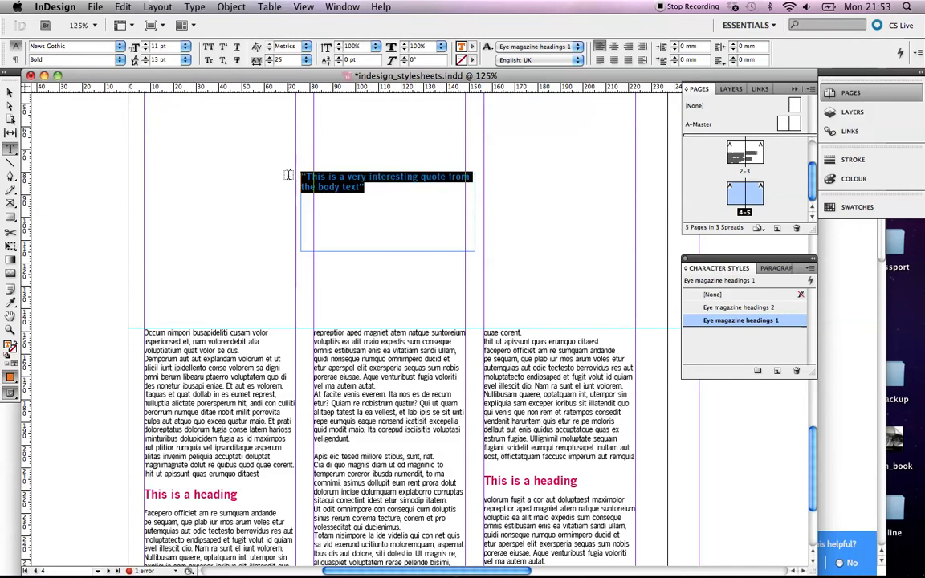
pyautogui.click(751, 295)
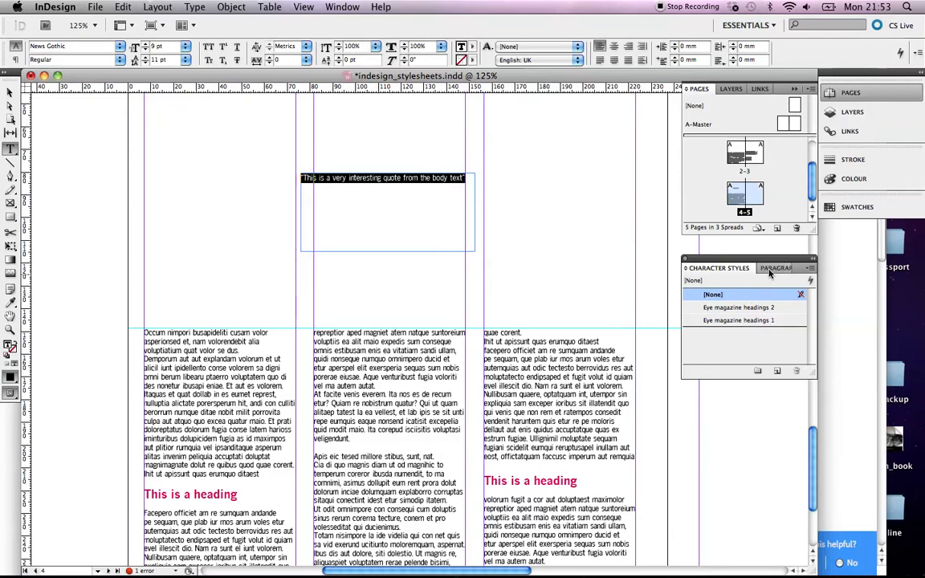
pyautogui.click(773, 269)
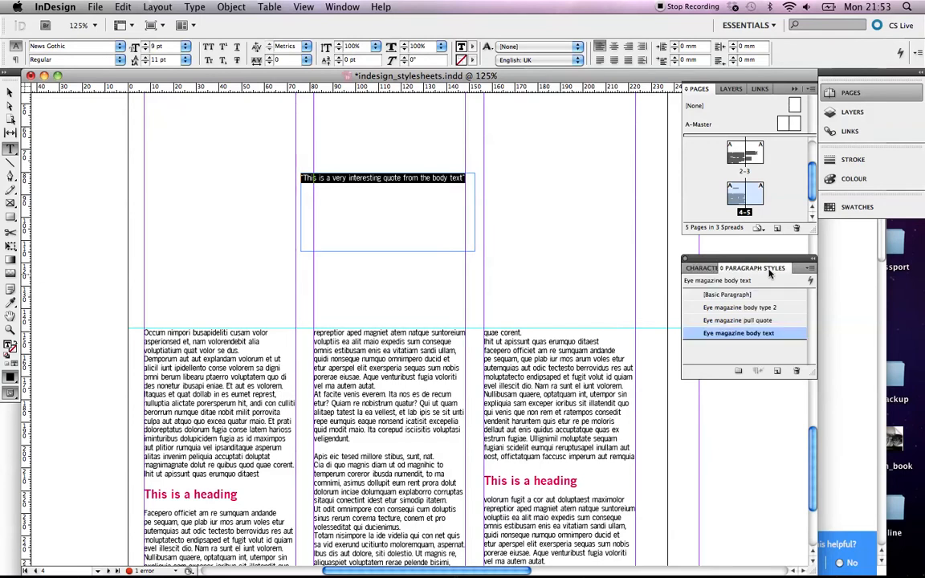
pyautogui.click(749, 321)
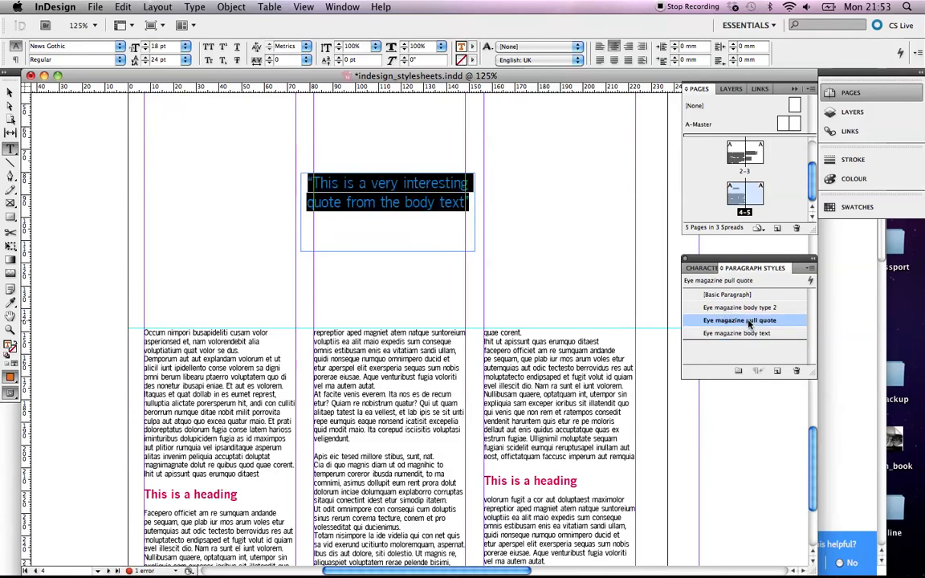
# Step: Change the character colour of the Eye magazine pull quote paragraph style to PANTONE 206 U and deselect the text
pyautogui.doubleClick(749, 321)
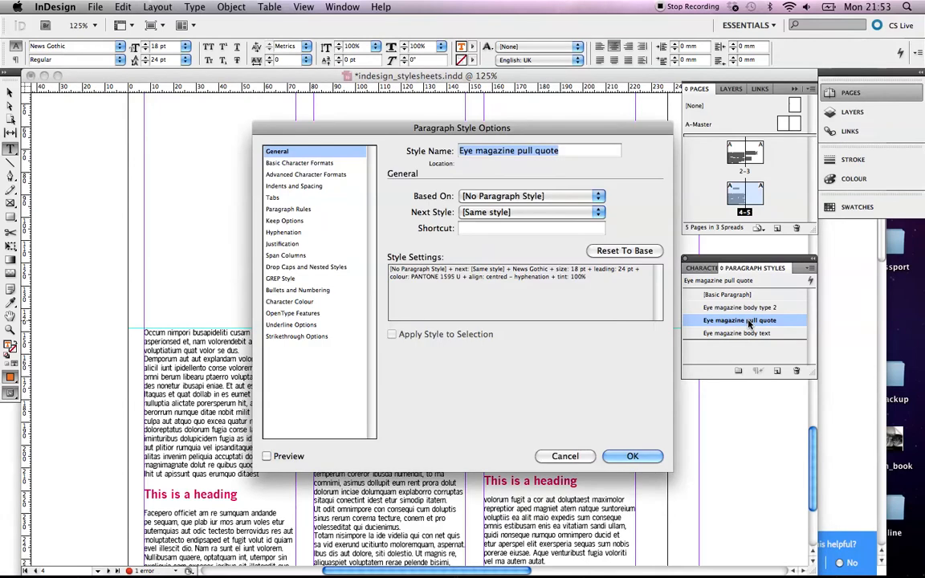
pyautogui.click(335, 164)
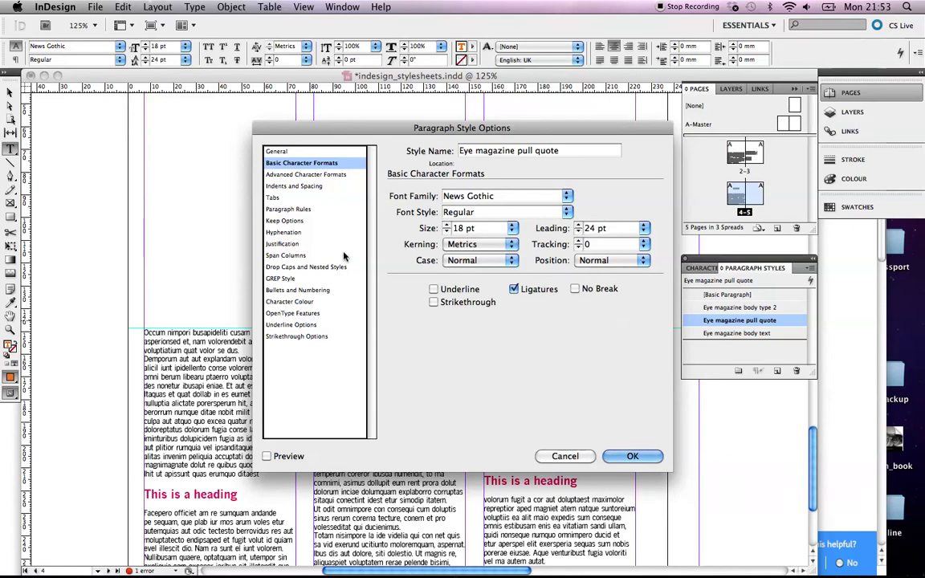
pyautogui.click(305, 234)
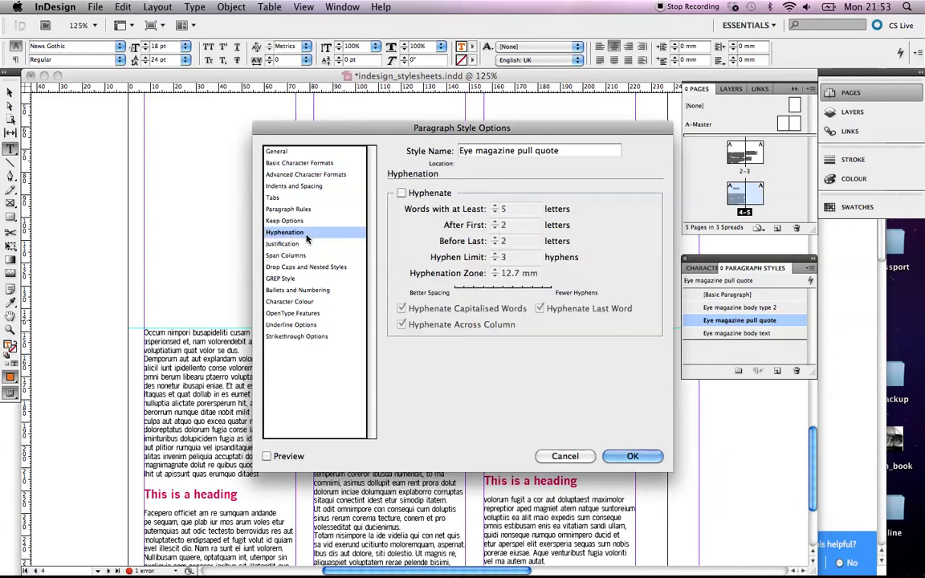
pyautogui.click(318, 302)
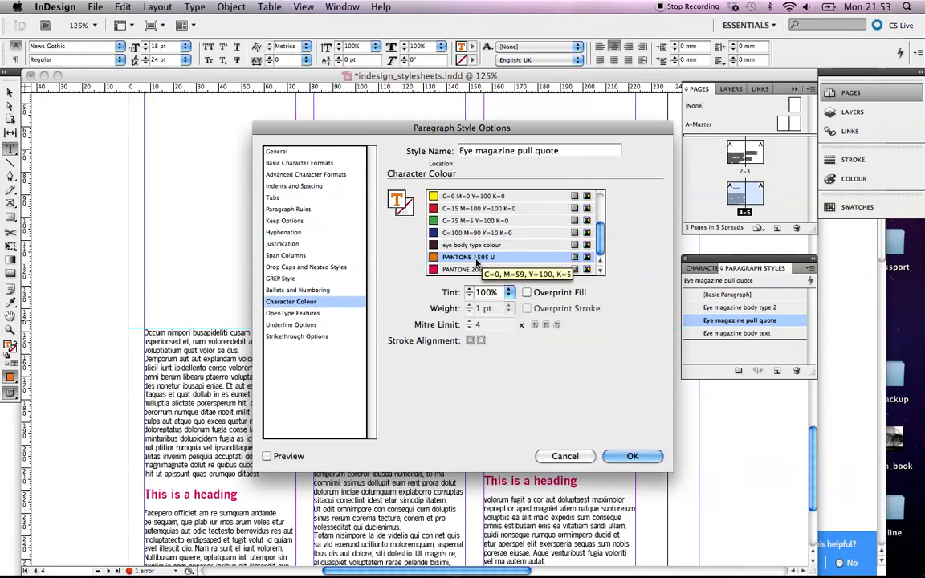
pyautogui.moveTo(403, 131); pyautogui.dragTo(567, 126)
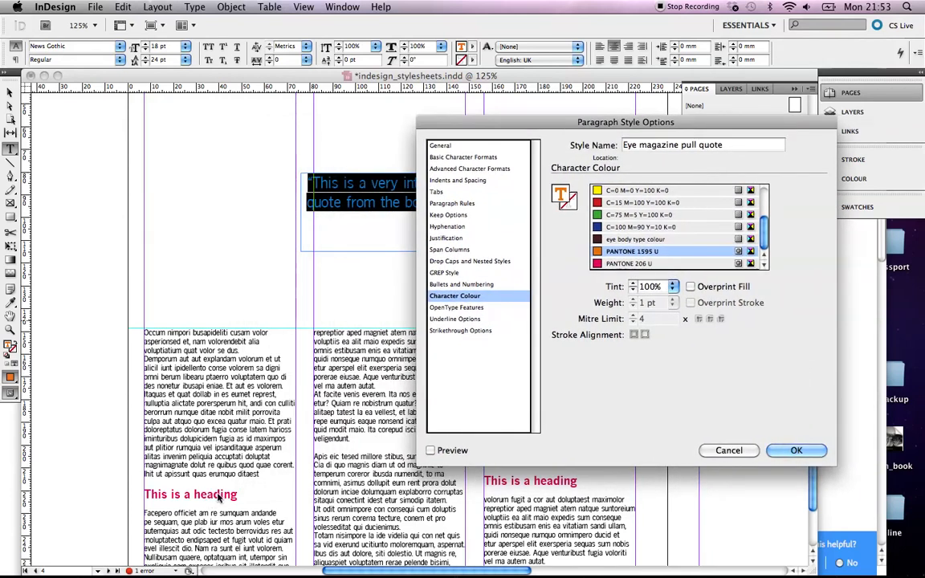
pyautogui.click(620, 264)
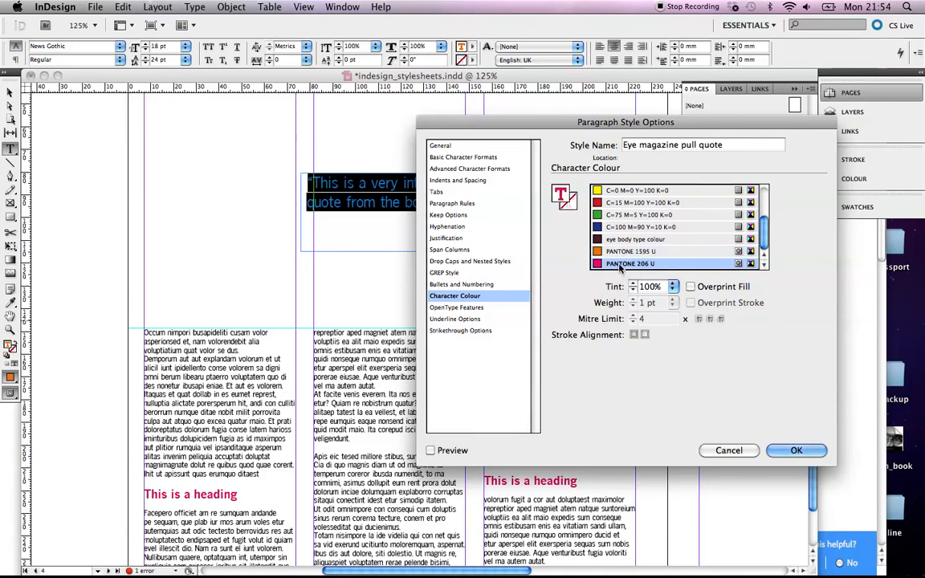
pyautogui.click(796, 451)
pyautogui.click(10, 91)
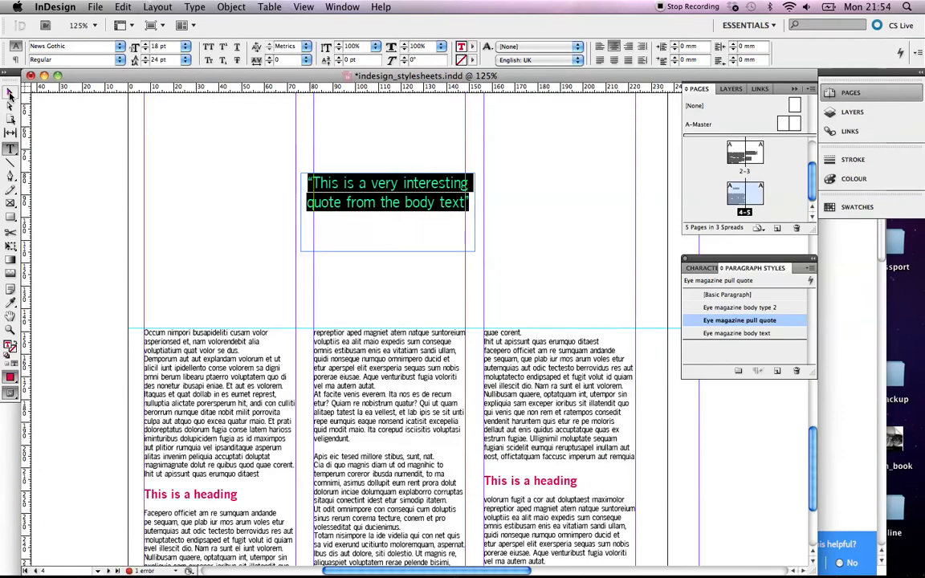
pyautogui.click(51, 134)
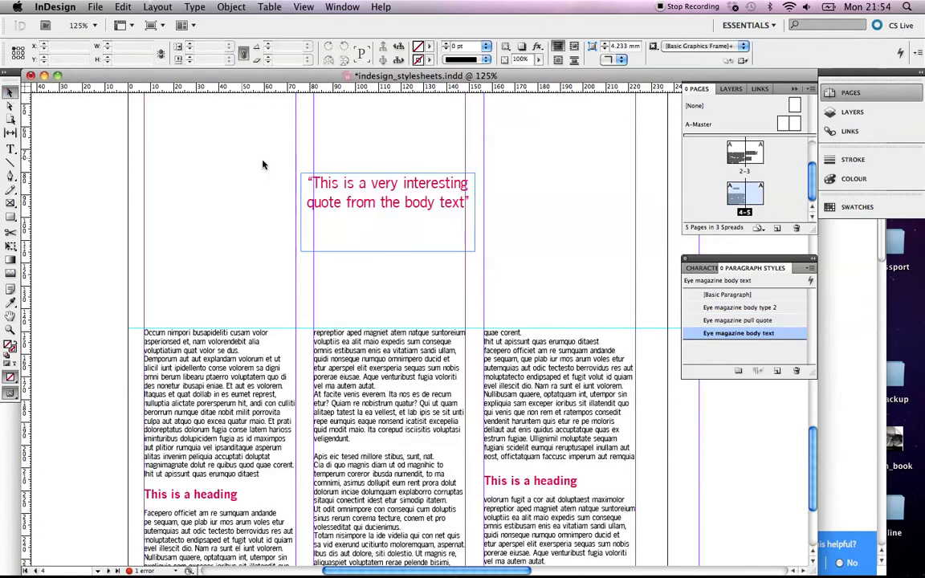
# Step: Shorten the quote frame to a height of about 19.5 mm and place it just above the body text on page 4
pyautogui.click(355, 204)
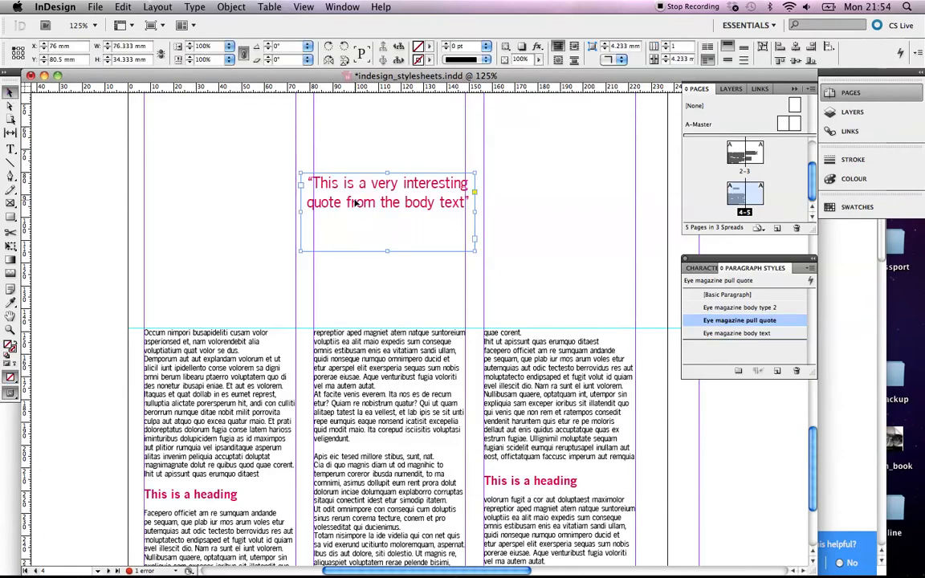
pyautogui.rightClick(387, 246)
pyautogui.press('Escape')
pyautogui.moveTo(387, 250)
pyautogui.mouseDown()
pyautogui.moveTo(388, 219)
pyautogui.moveTo(391, 393)
pyautogui.moveTo(385, 388)
pyautogui.moveTo(384, 351)
pyautogui.moveTo(402, 382)
pyautogui.moveTo(482, 379)
pyautogui.moveTo(378, 386)
pyautogui.moveTo(367, 266)
pyautogui.moveTo(378, 262)
pyautogui.mouseUp()
# Step: Compare with the pull quote on page 2, checking its colour and how the body text flows around it
pyautogui.scroll(10, 378, 262)
pyautogui.scroll(2, 379, 265)
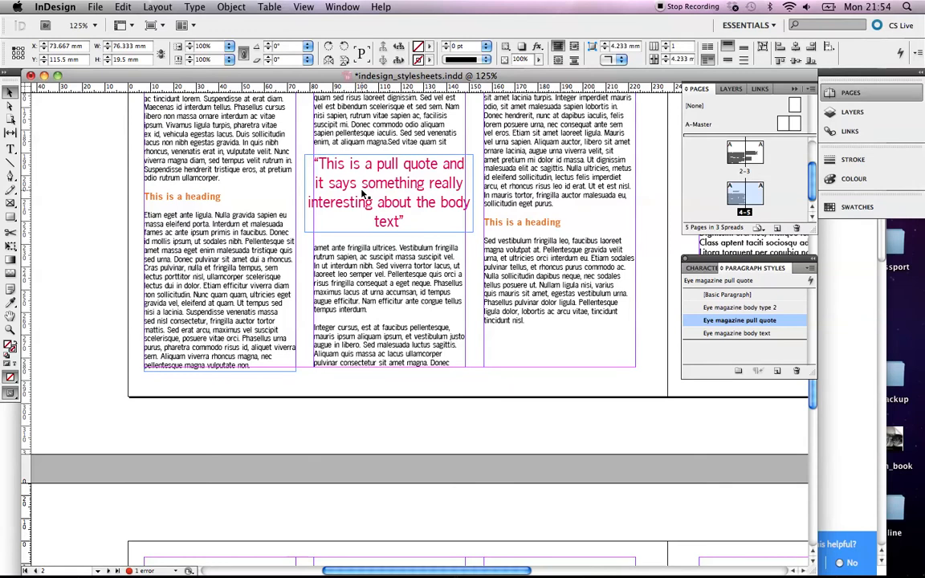
pyautogui.scroll(2, 353, 171)
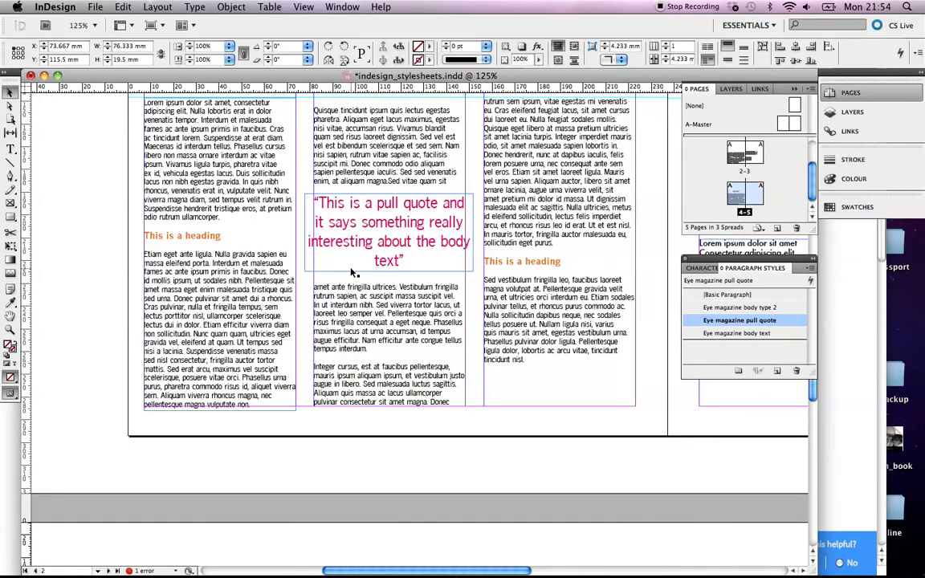
pyautogui.scroll(-6, 351, 271)
pyautogui.scroll(-20, 351, 272)
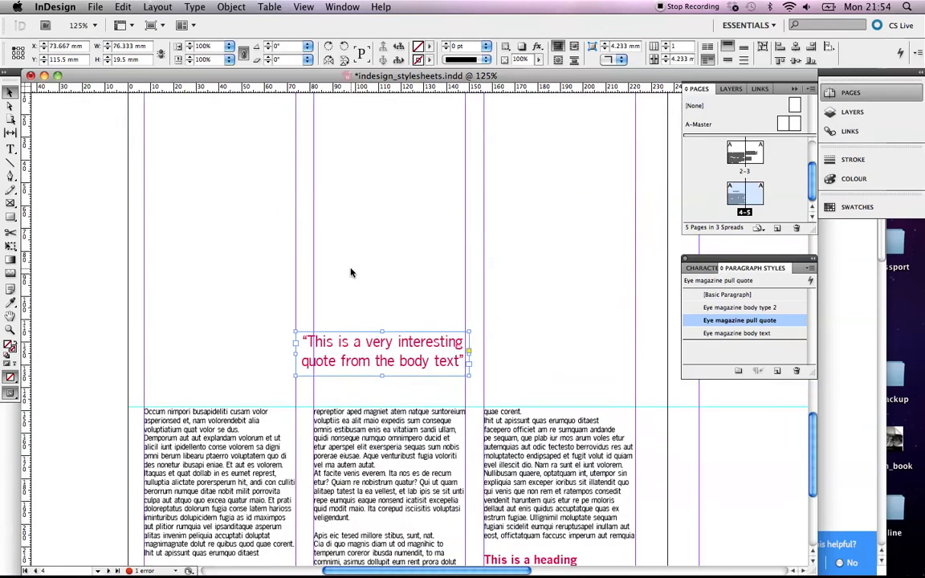
pyautogui.scroll(-4, 353, 272)
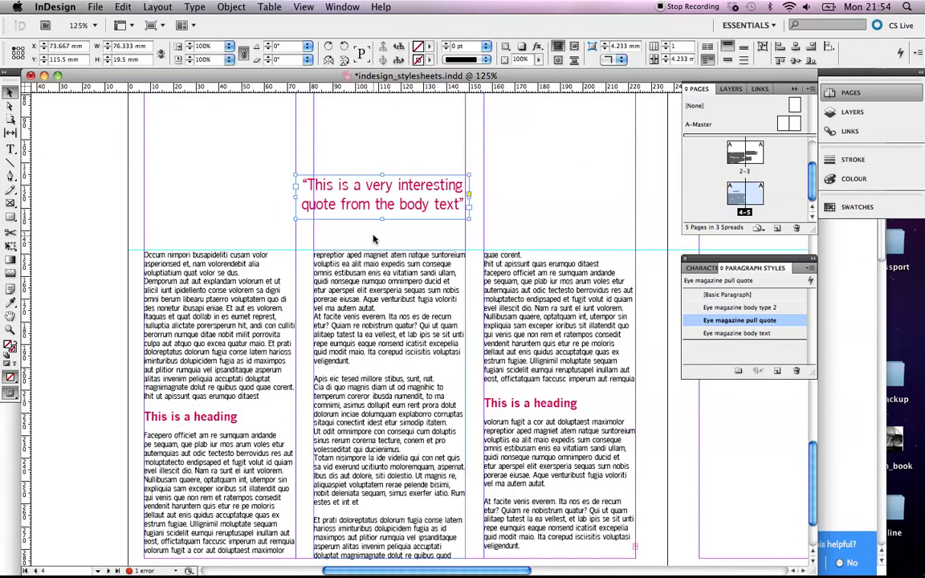
# Step: Show the Text Wrap options and wrap text around the bounding box of the quote frame
pyautogui.click(343, 6)
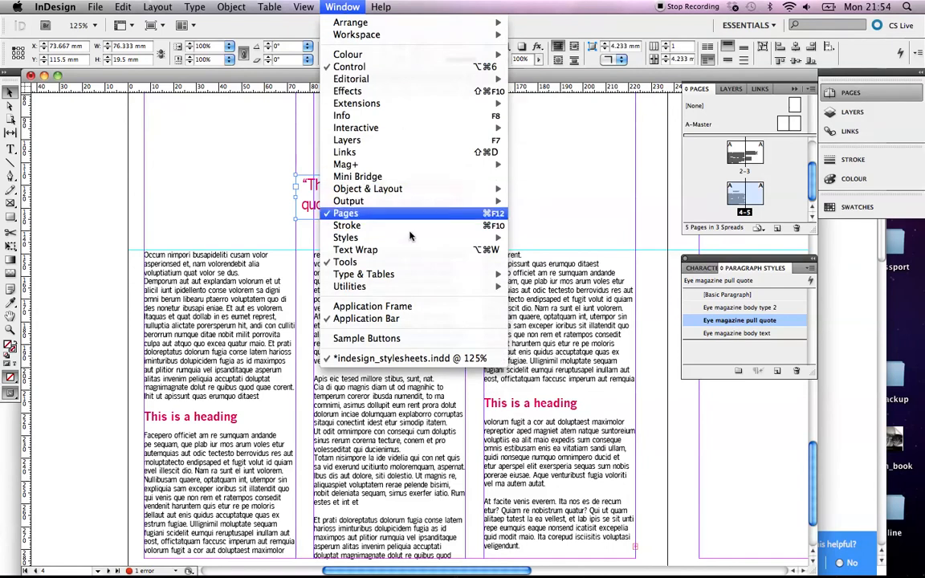
pyautogui.click(412, 251)
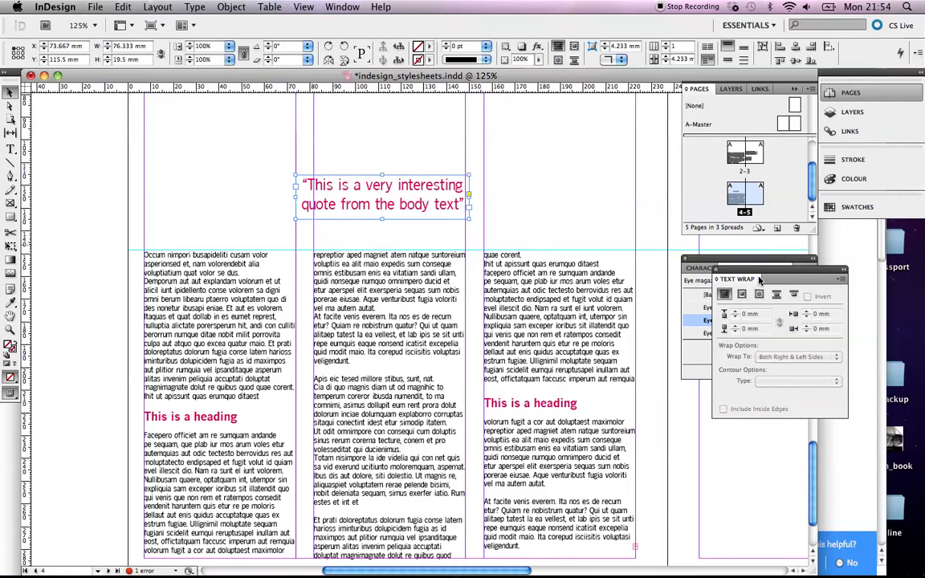
pyautogui.moveTo(761, 273); pyautogui.dragTo(737, 388)
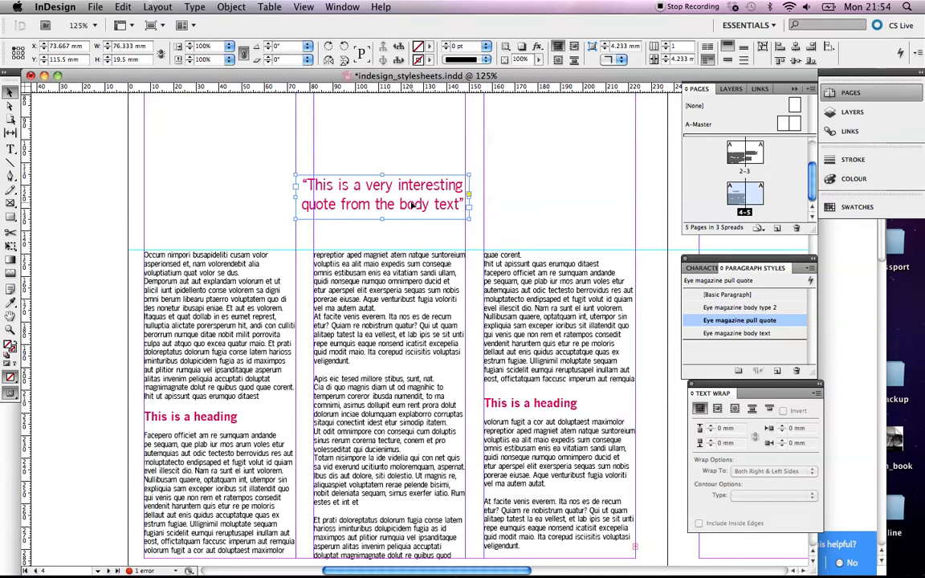
pyautogui.click(717, 410)
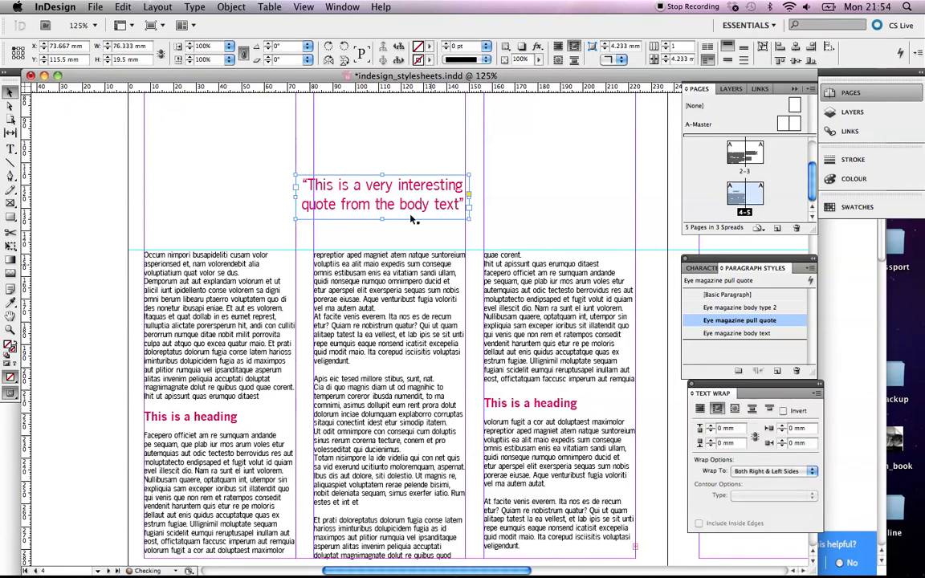
# Step: Move the quote frame into the body text so it straddles the second and third columns, at about X 92.7 mm, Y 193.5 mm
pyautogui.moveTo(403, 206); pyautogui.dragTo(408, 386)
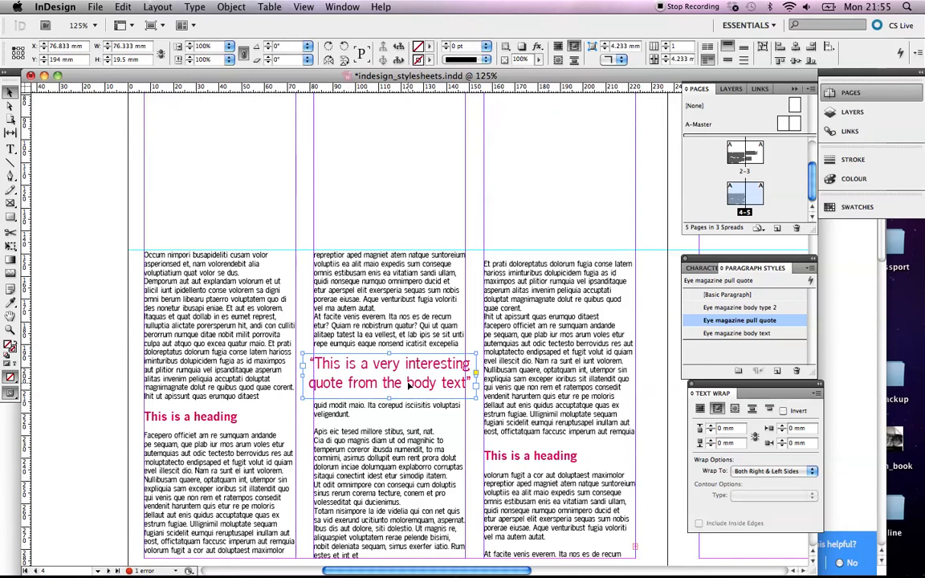
pyautogui.moveTo(408, 384); pyautogui.dragTo(444, 385)
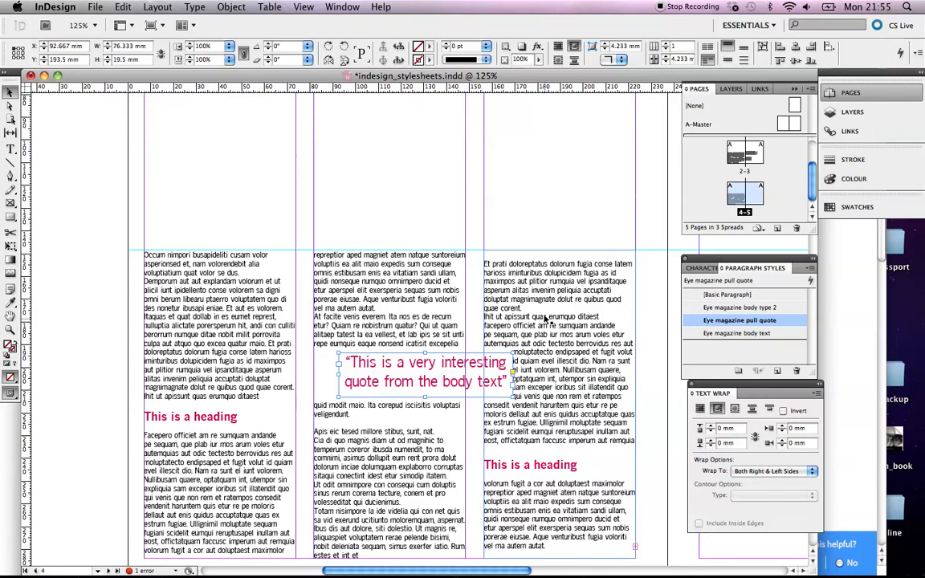
pyautogui.click(541, 202)
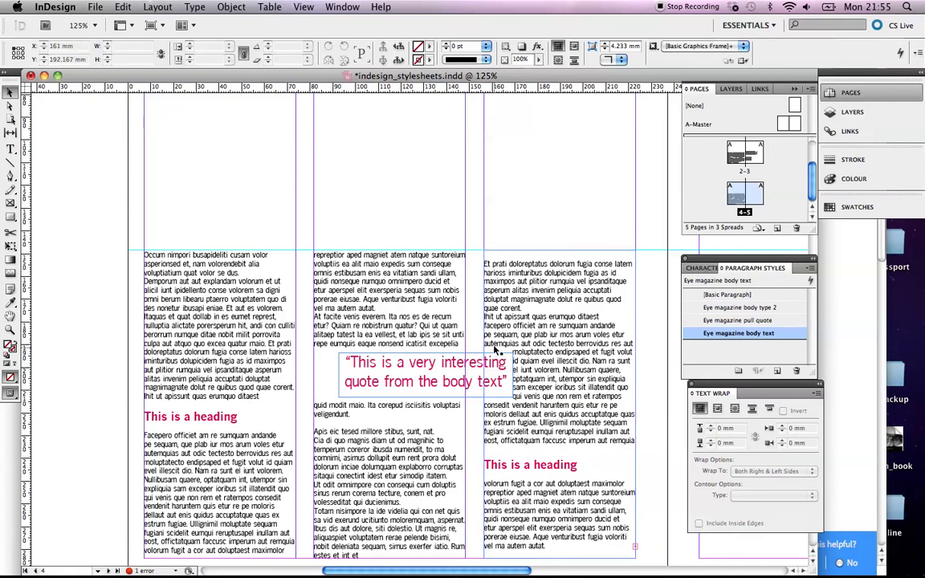
pyautogui.click(518, 386)
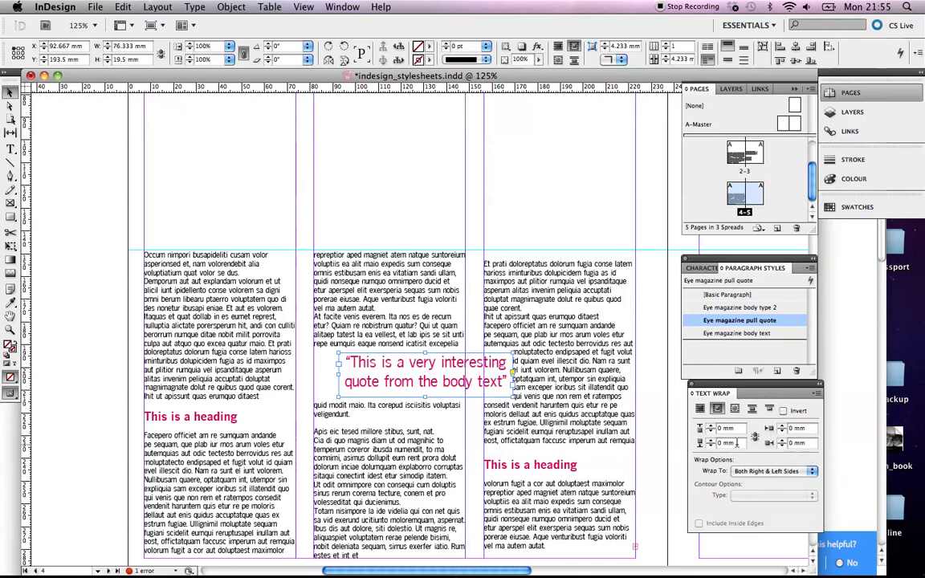
# Step: Set the right text wrap offset of the quote frame to 4 mm
pyautogui.click(782, 441)
pyautogui.click(782, 441)
pyautogui.click(782, 440)
pyautogui.click(782, 441)
pyautogui.click(782, 441)
pyautogui.click(782, 441)
pyautogui.click(783, 441)
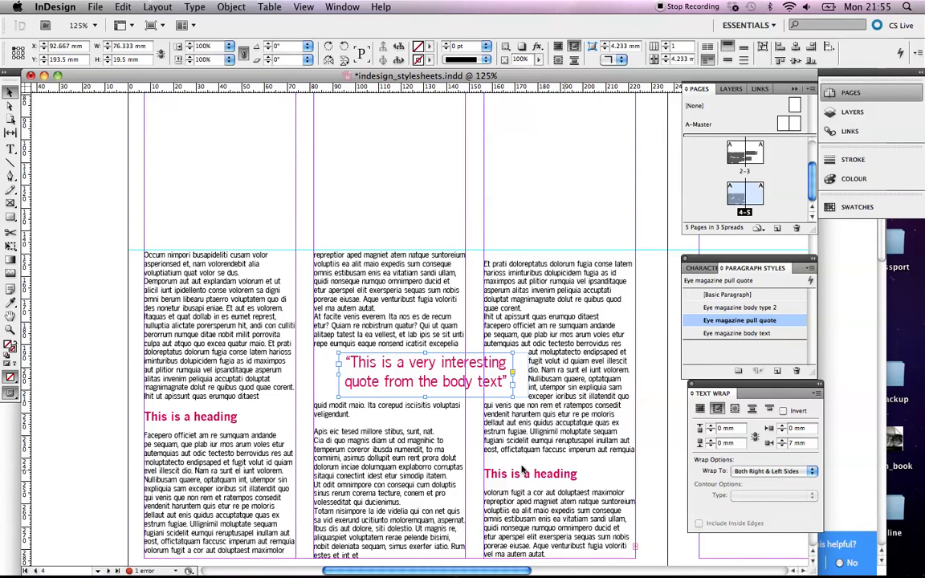
pyautogui.click(780, 447)
pyautogui.click(781, 446)
pyautogui.click(781, 447)
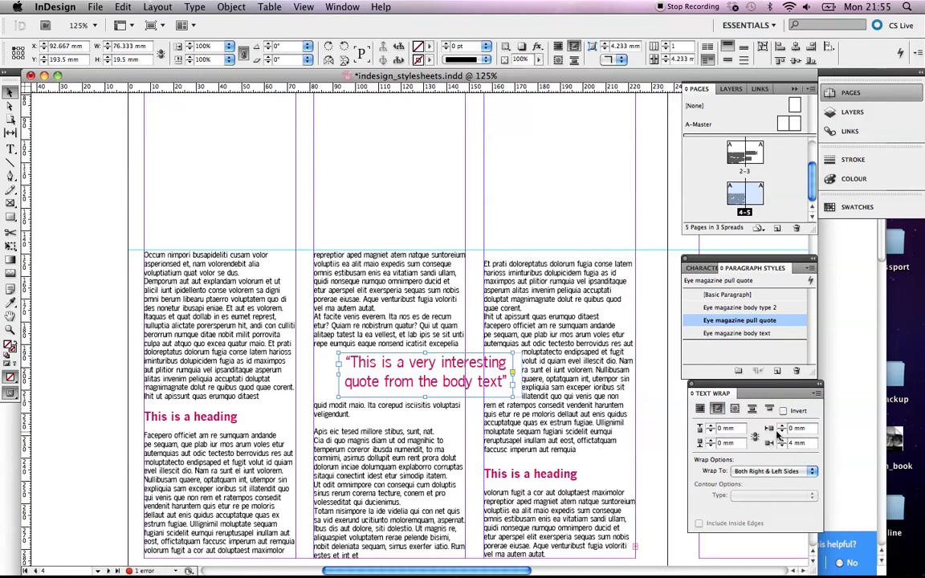
# Step: Set the top text wrap offset of the quote frame to 3 mm
pyautogui.click(713, 425)
pyautogui.click(713, 425)
pyautogui.click(712, 425)
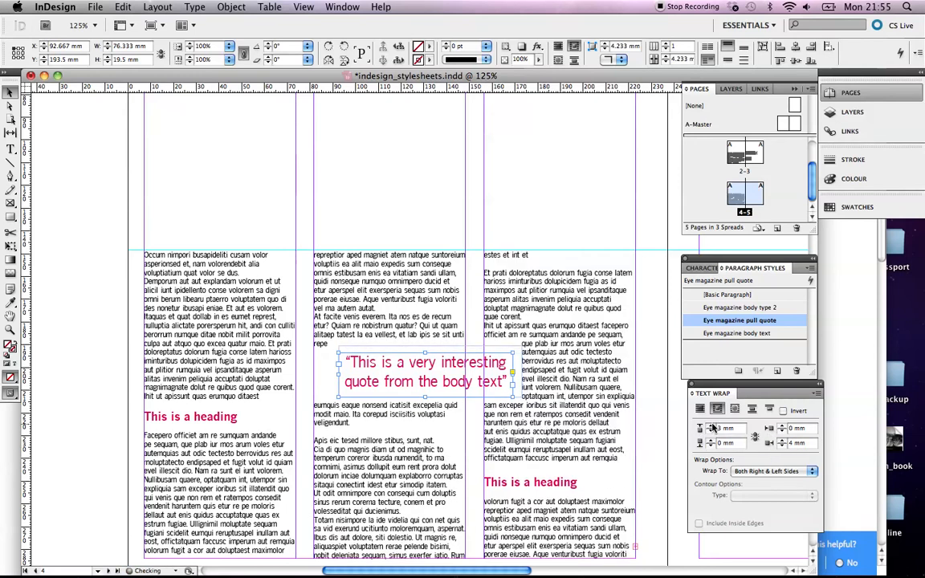
# Step: Set the quote frame's bottom text wrap offset to 1 mm and its left offset to 4 mm
pyautogui.click(711, 440)
pyautogui.click(711, 446)
pyautogui.click(711, 446)
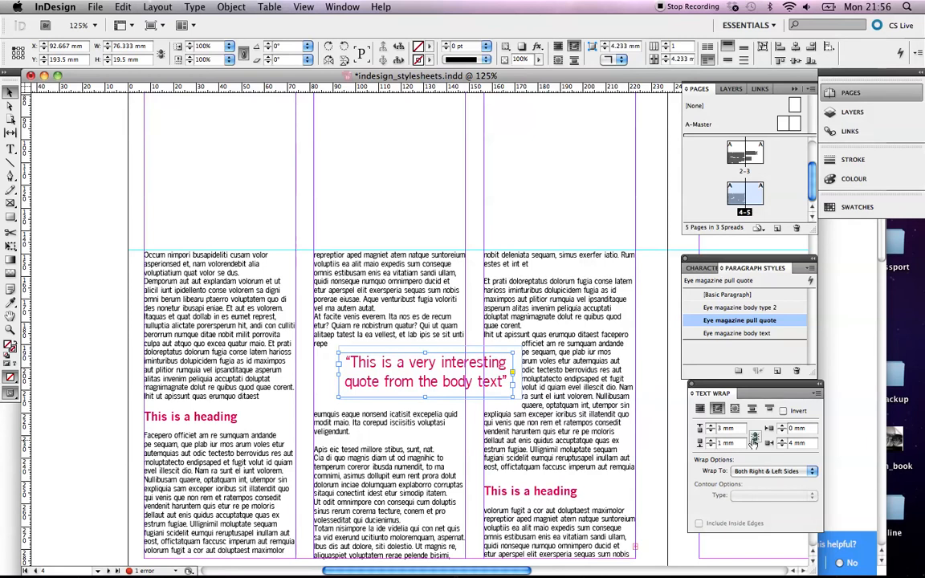
pyautogui.click(781, 426)
pyautogui.click(782, 426)
pyautogui.click(781, 426)
pyautogui.click(782, 427)
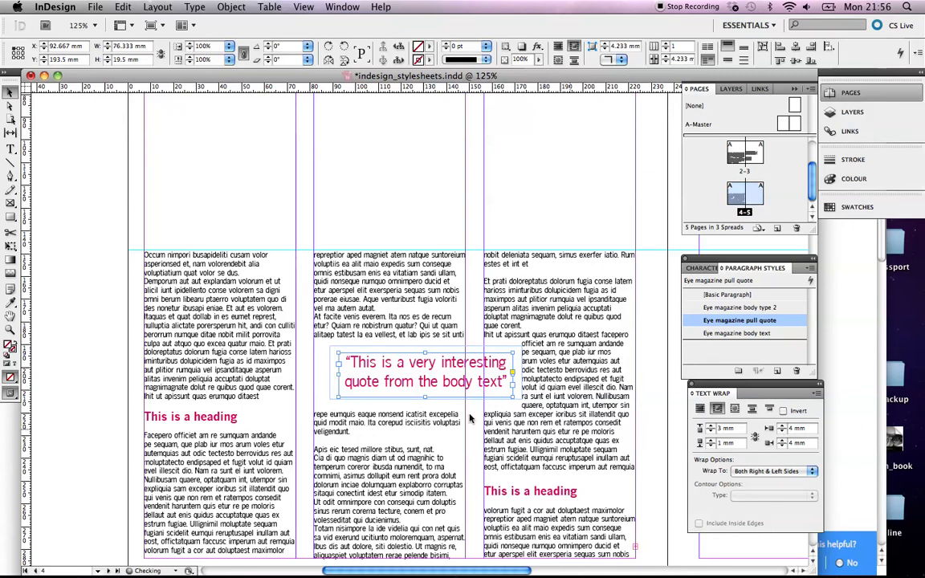
# Step: Move the quote frame so it spans the second column and overlaps both gutters, at about X 76.8 mm, Y 196.8 mm
pyautogui.click(373, 173)
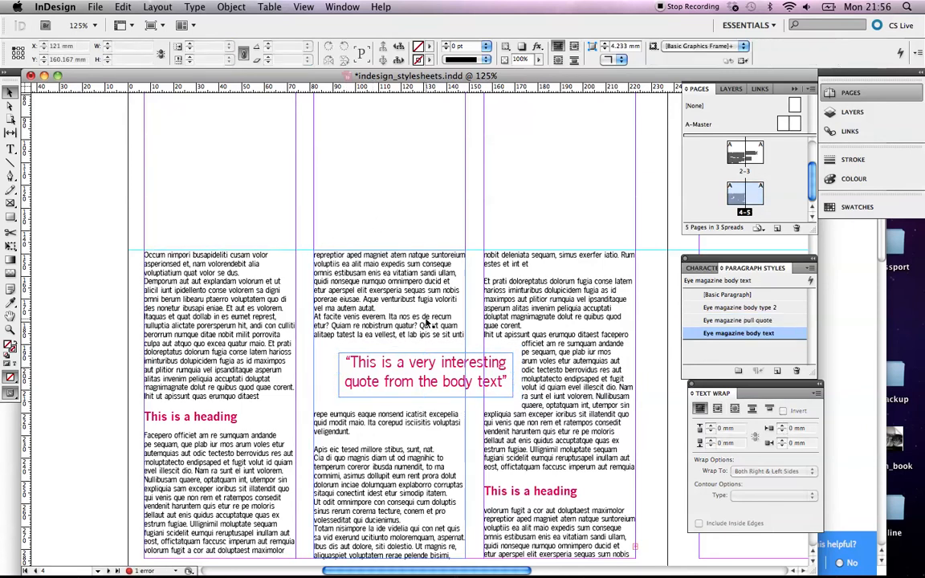
pyautogui.scroll(-1, 417, 383)
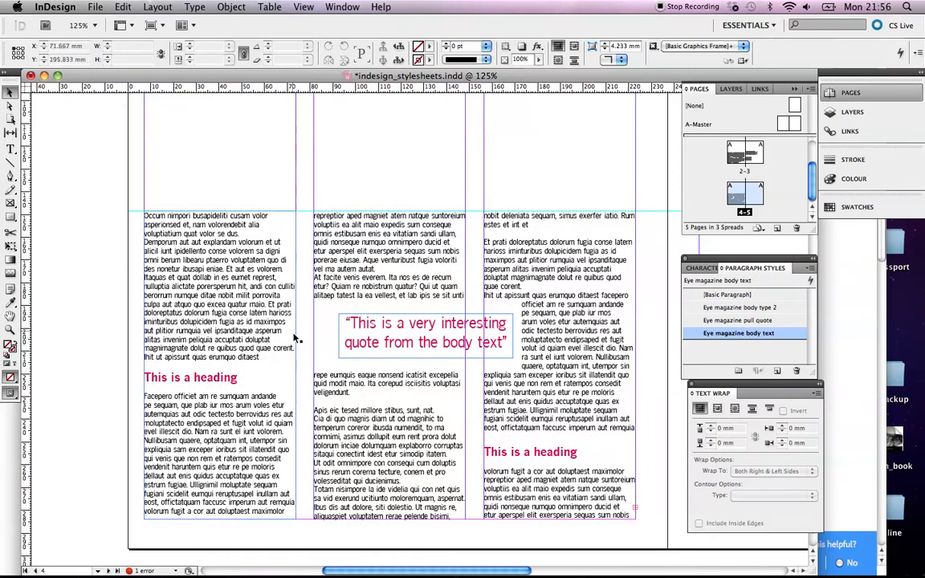
pyautogui.moveTo(366, 344); pyautogui.dragTo(331, 351)
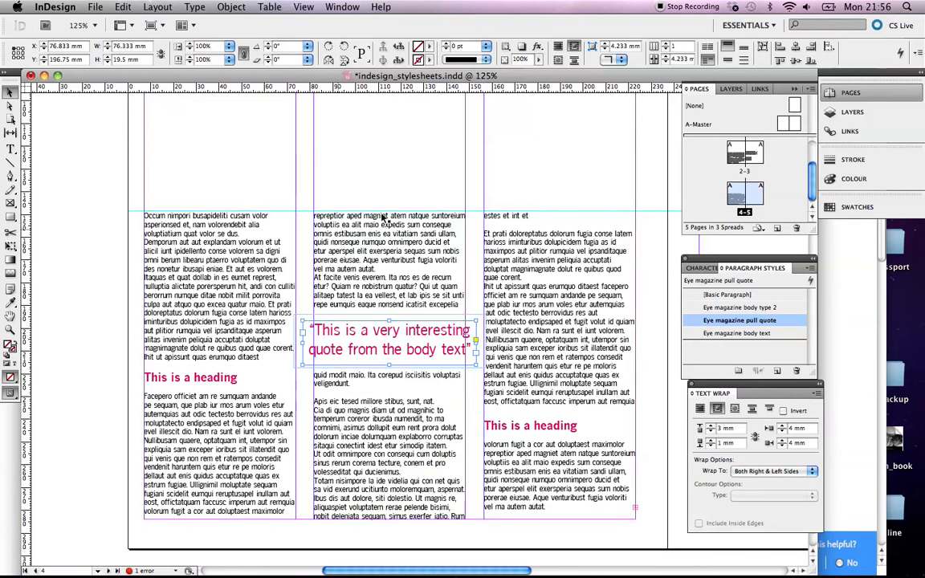
# Step: Increase the bottom text wrap offset of the quote frame to 2 mm
pyautogui.press('super+equal')
pyautogui.press('super+equal')
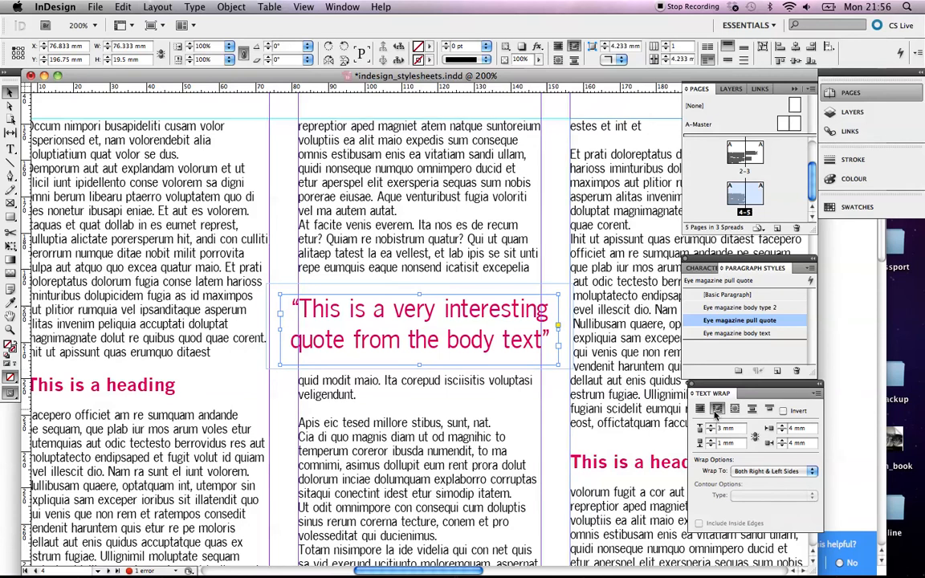
pyautogui.click(711, 441)
pyautogui.click(711, 441)
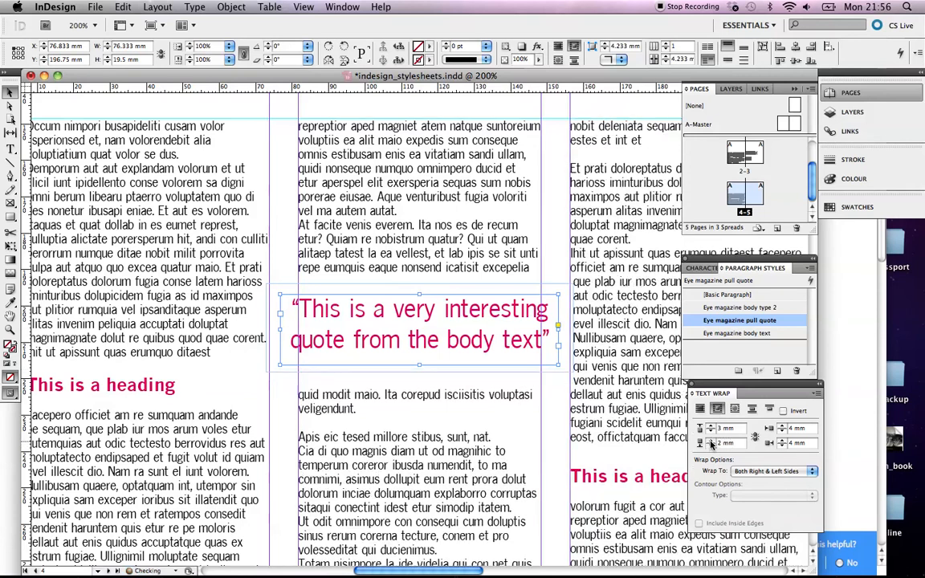